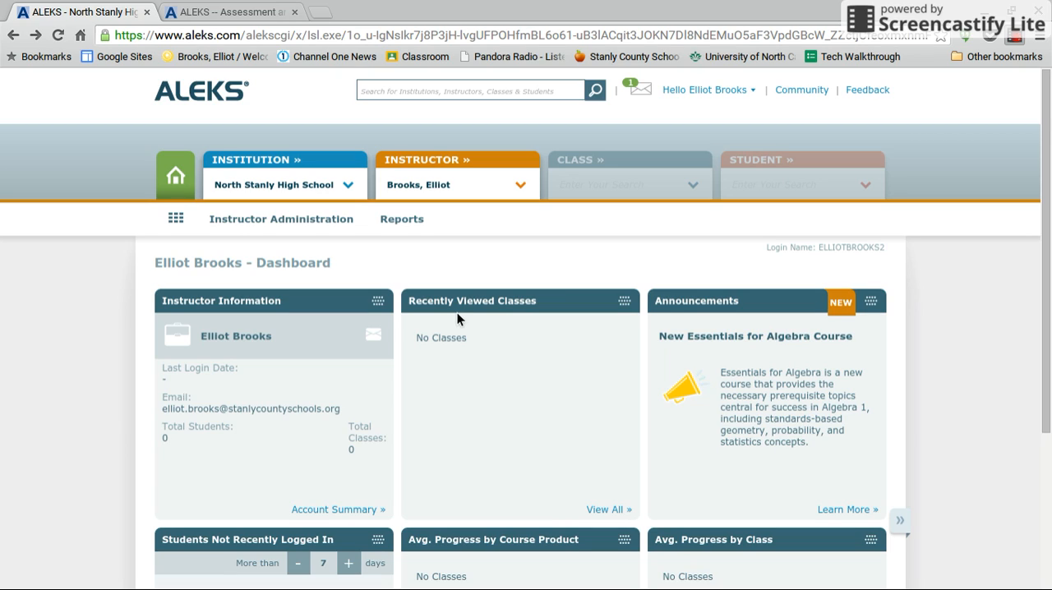
# Start creating a new class from scratch and select the account holder as its instructor
pyautogui.click(336, 228)
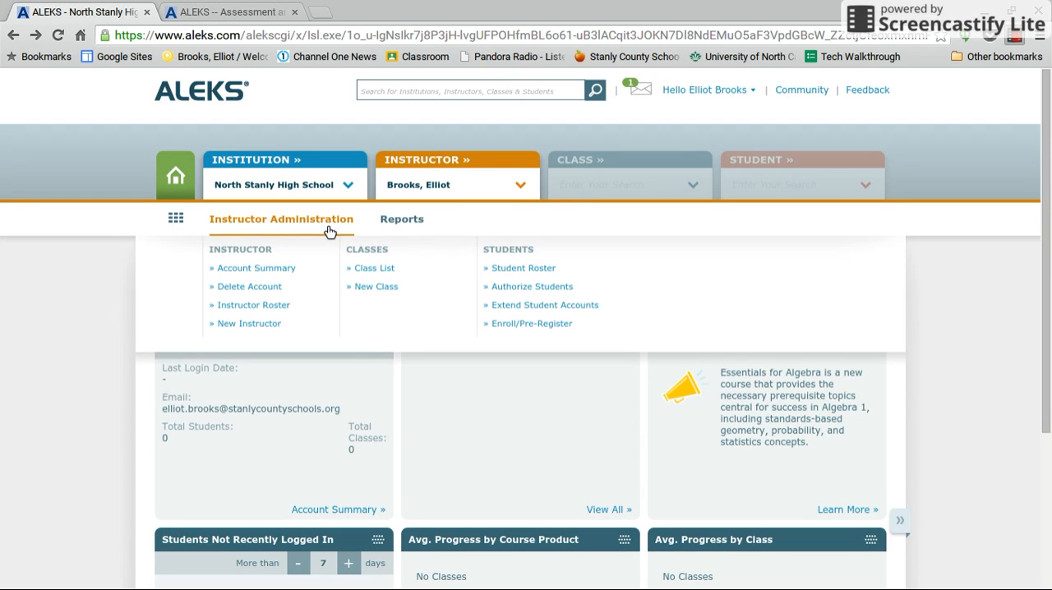
pyautogui.click(377, 287)
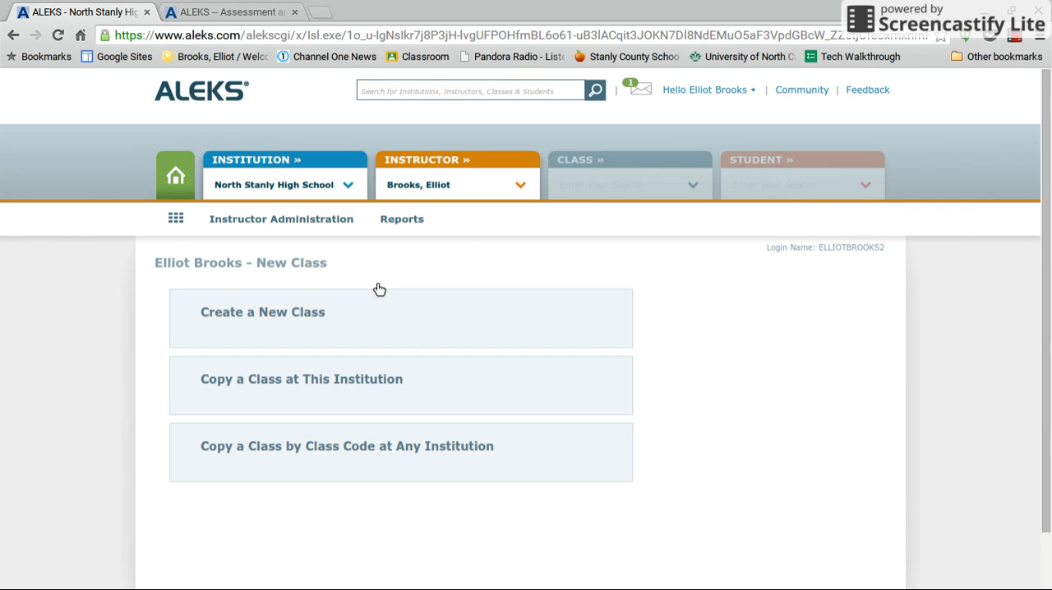
pyautogui.click(331, 325)
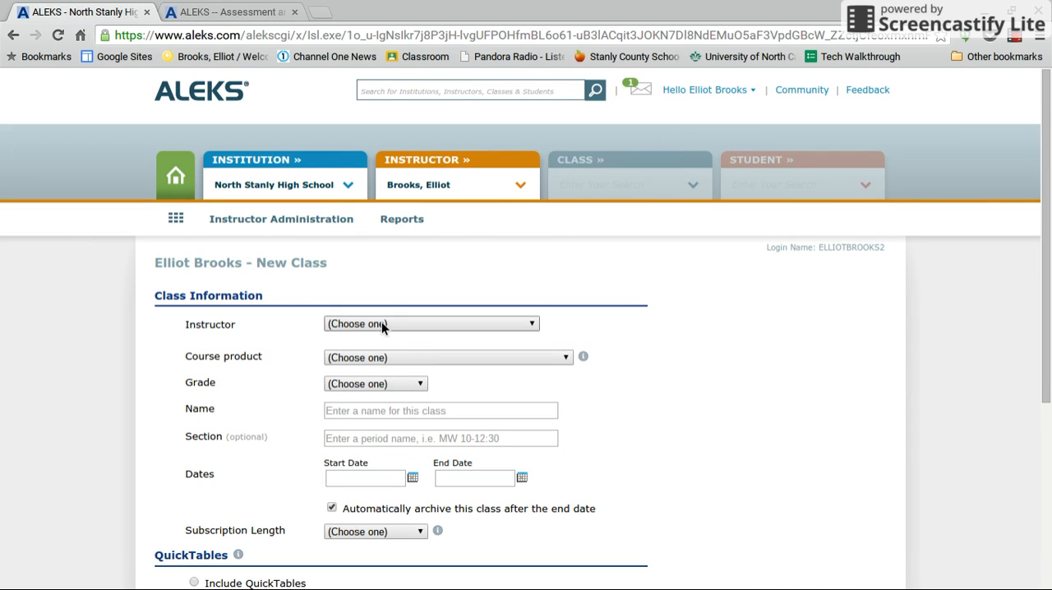
pyautogui.click(381, 326)
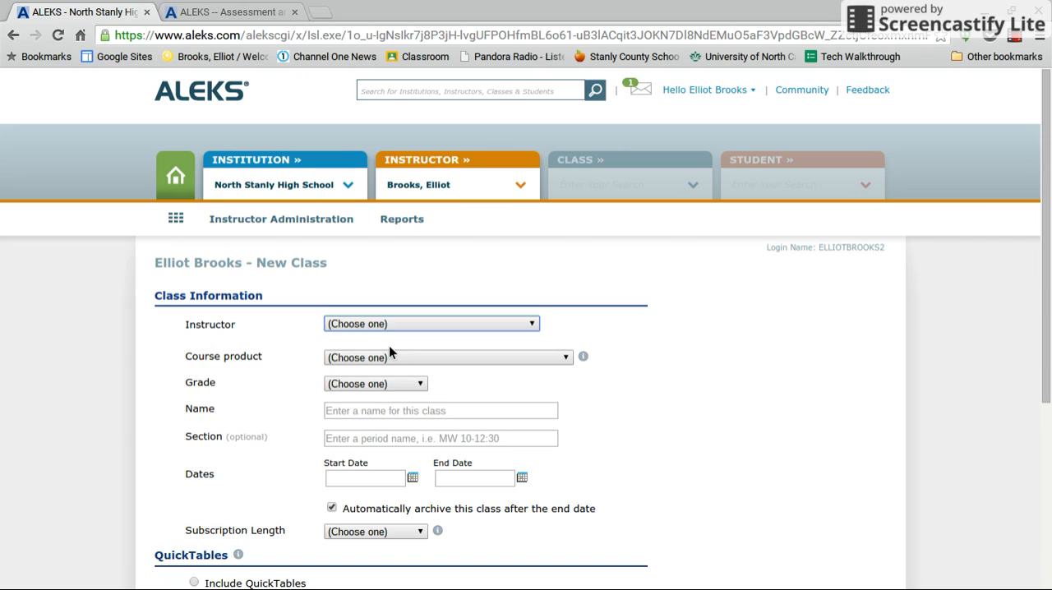
pyautogui.click(392, 352)
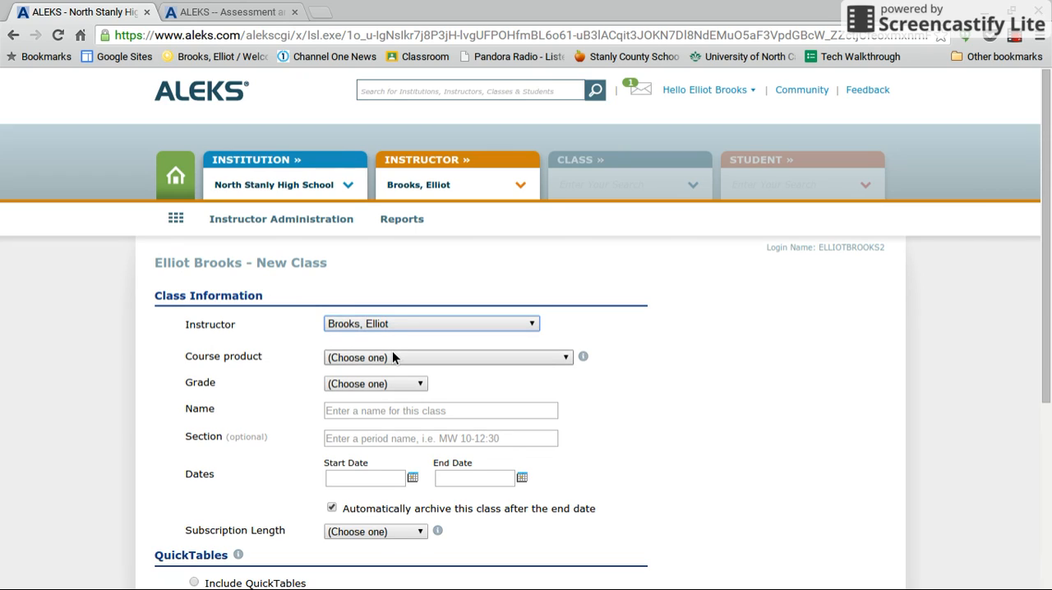
# Set the class's course product to Integrated Mathematics I and its grade to 9th Grade
pyautogui.click(521, 358)
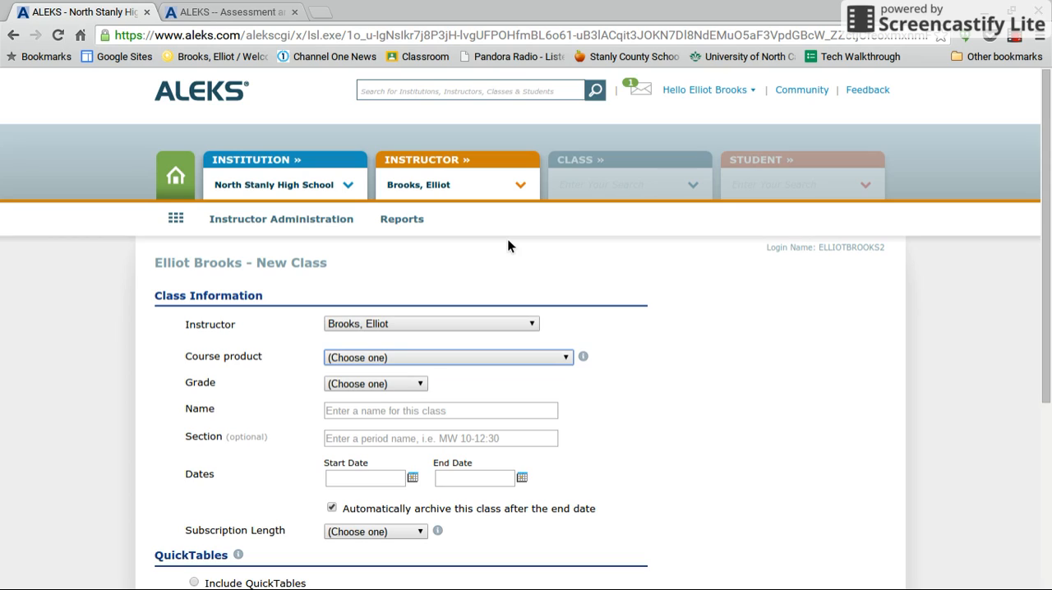
pyautogui.click(462, 250)
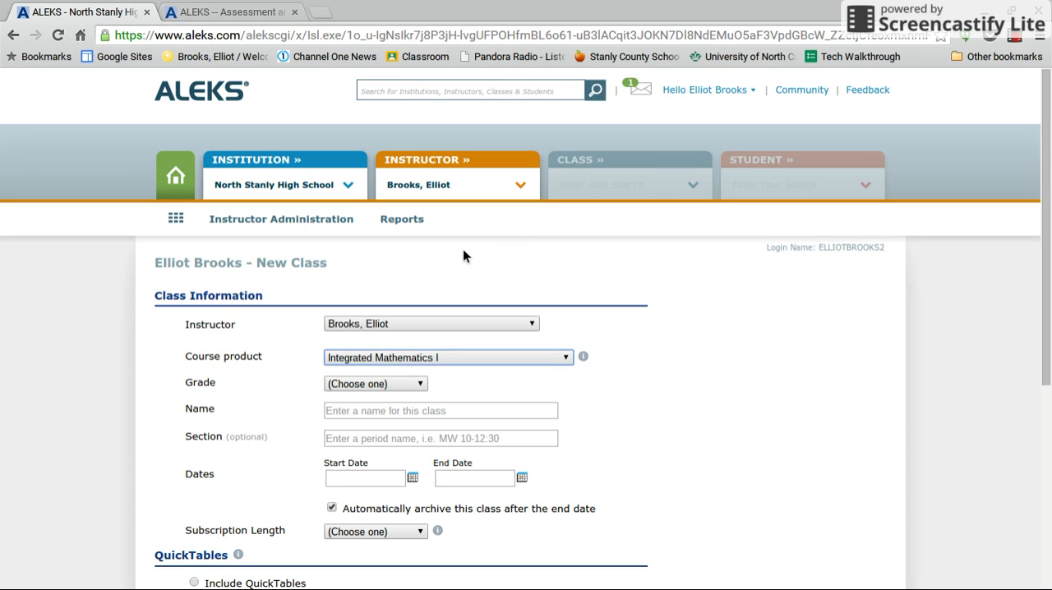
pyautogui.click(416, 386)
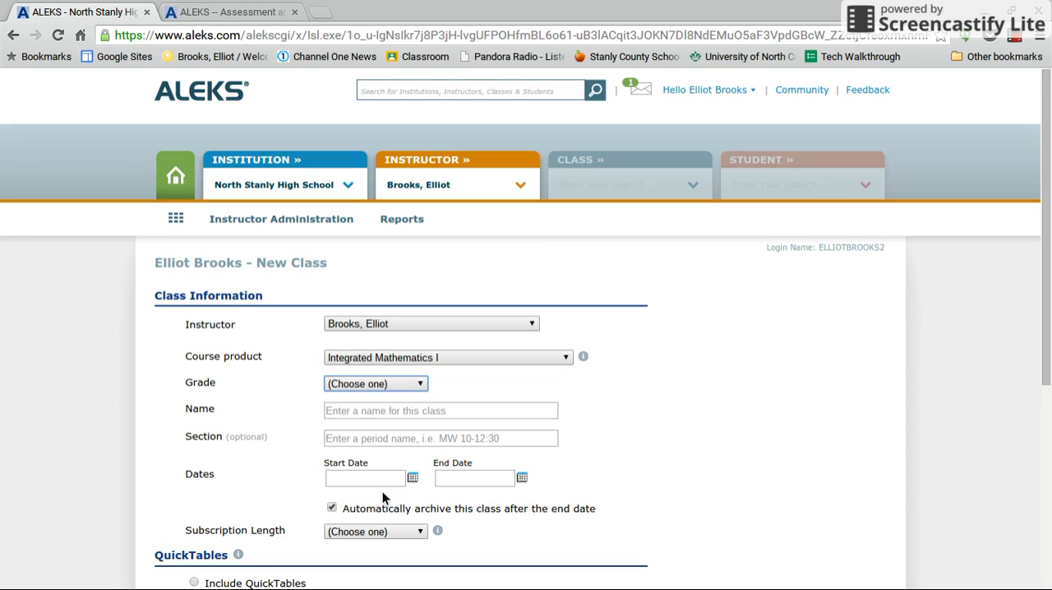
pyautogui.press('Down')
# Name the class Math I and enter 1st Period as its section
pyautogui.click(389, 413)
pyautogui.write('Math')
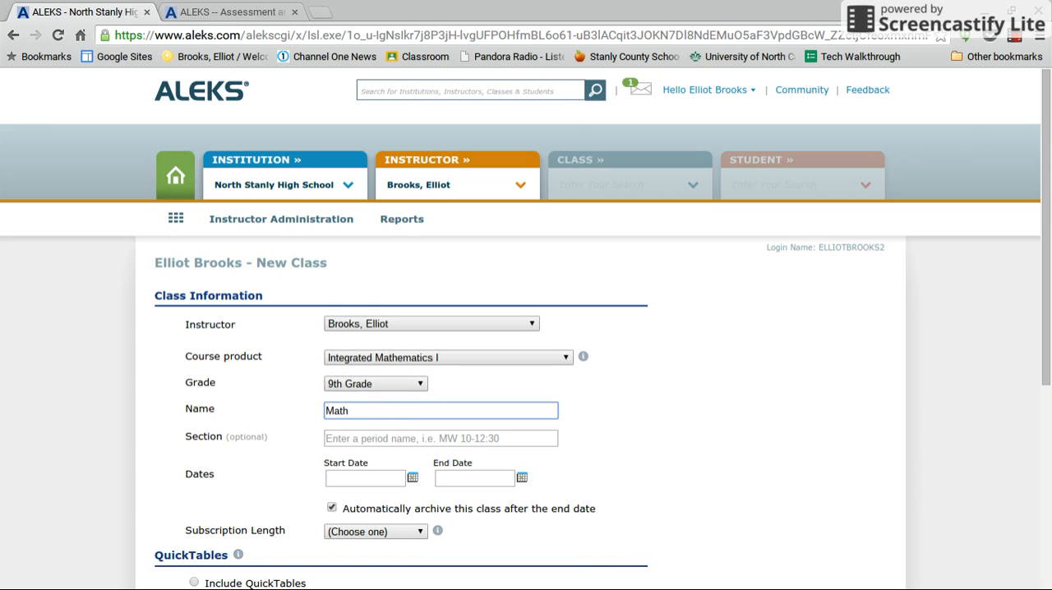
pyautogui.write(' I')
pyautogui.click(336, 440)
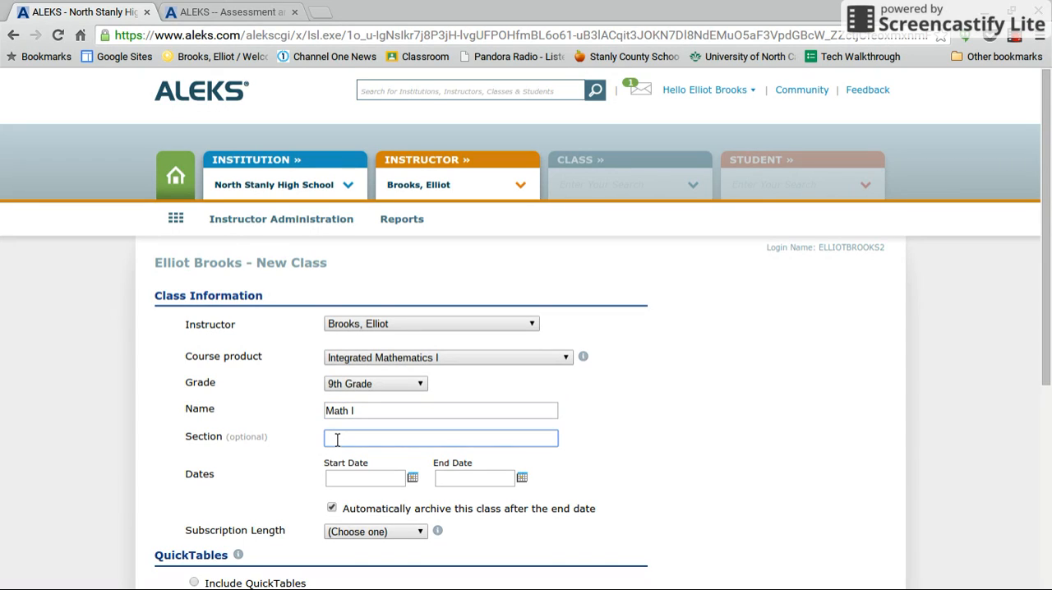
pyautogui.write('1st Period')
# Set the class's start date to 08/24/2015 and its end date to 01/08/2016
pyautogui.click(413, 480)
pyautogui.scroll(-3, 412, 485)
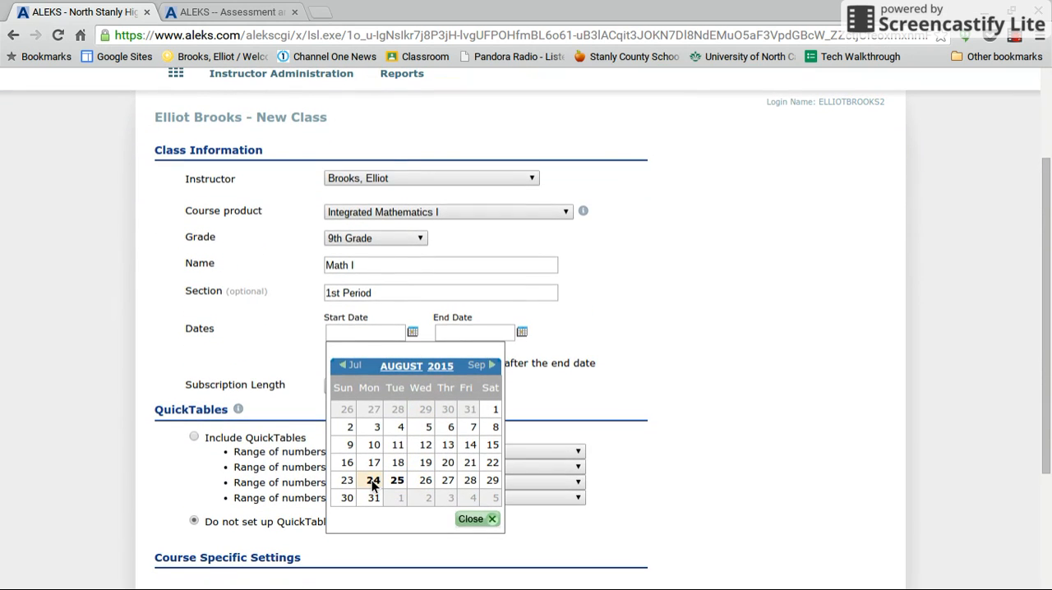
pyautogui.click(373, 481)
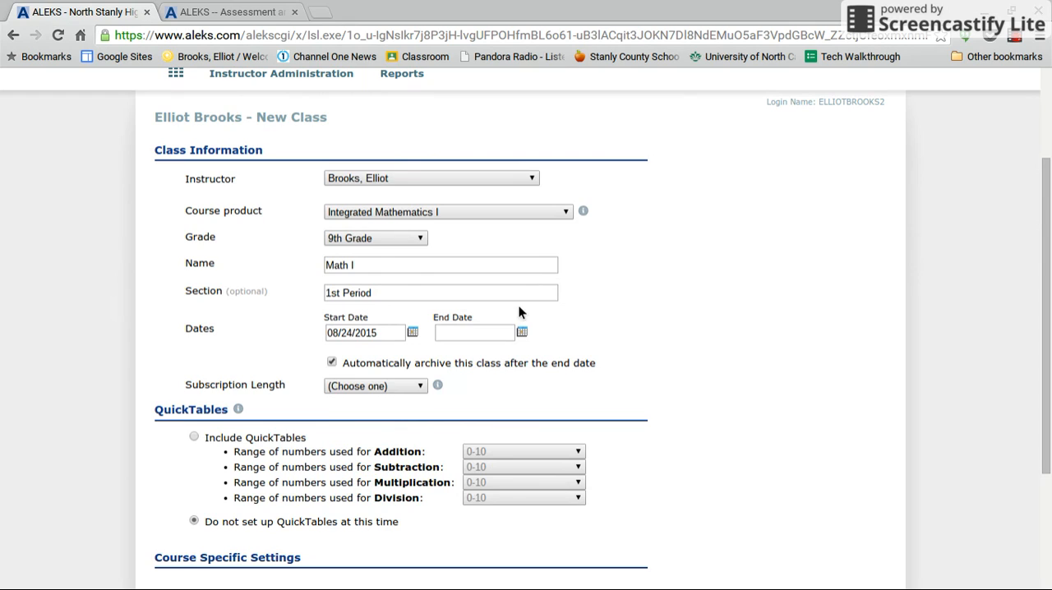
pyautogui.click(521, 331)
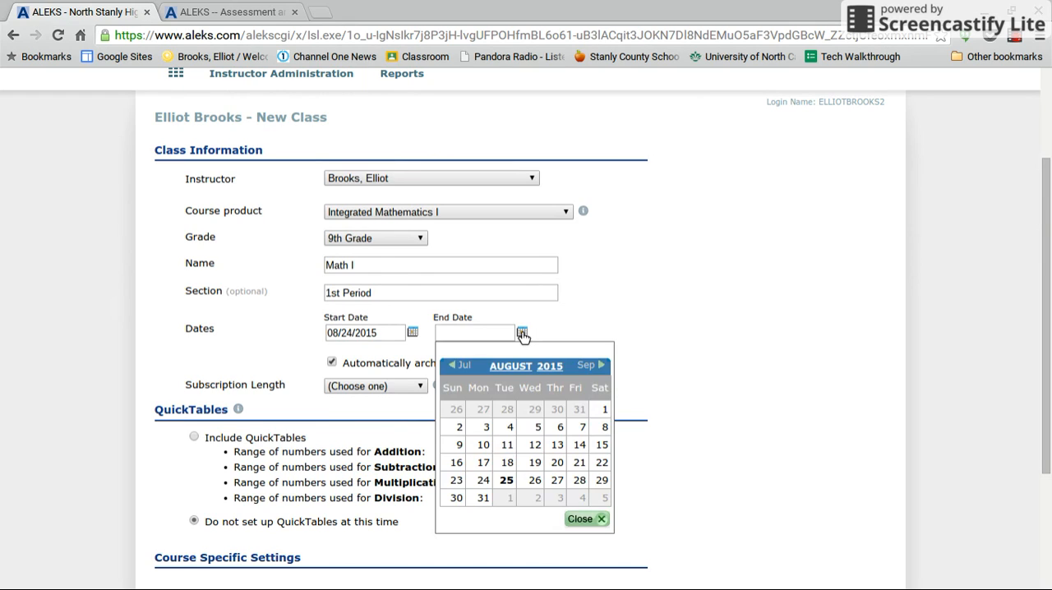
pyautogui.click(602, 366)
pyautogui.click(602, 366)
pyautogui.click(603, 366)
pyautogui.click(602, 365)
pyautogui.click(602, 366)
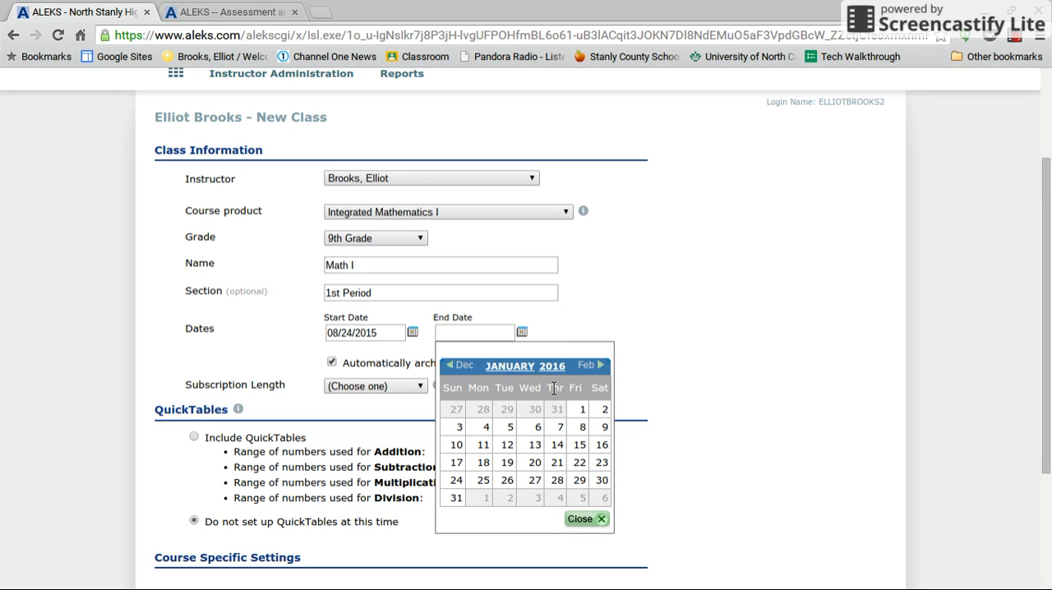
pyautogui.click(580, 427)
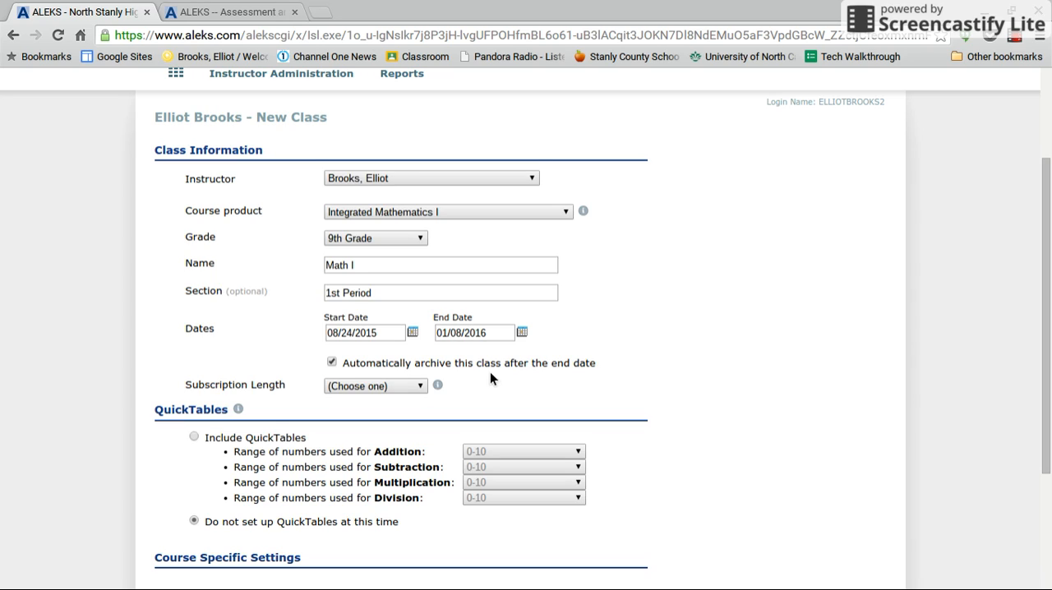
# Set the class's subscription length to K12 - 12 Month
pyautogui.click(405, 382)
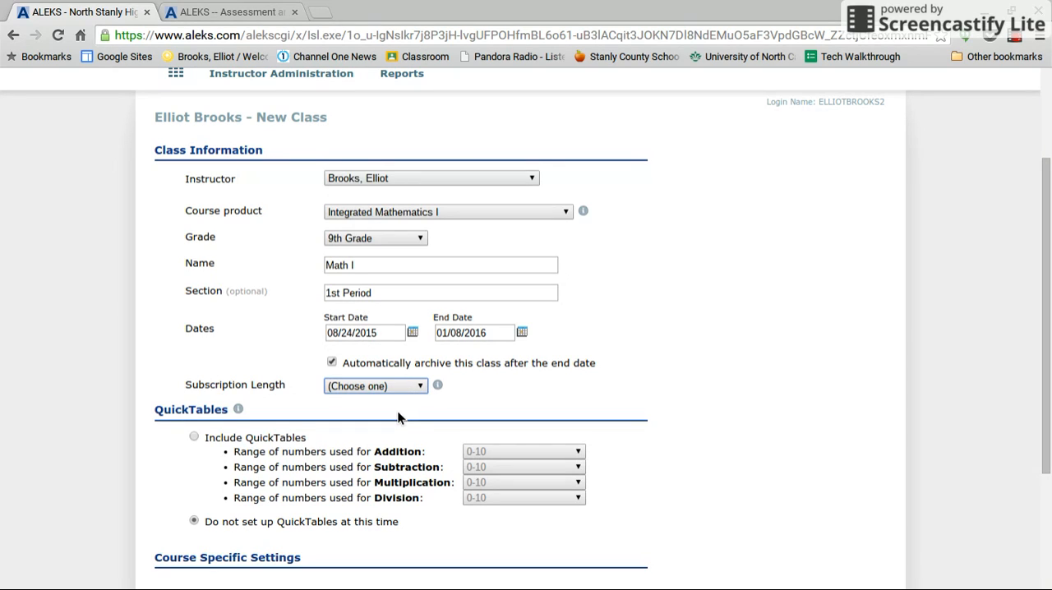
pyautogui.click(398, 417)
pyautogui.click(398, 417)
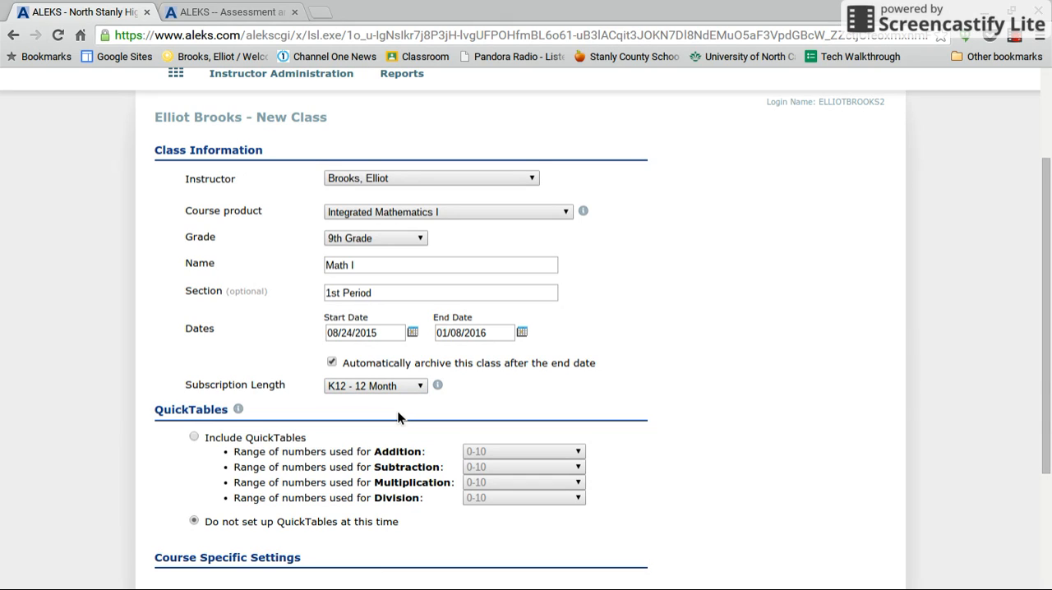
# Choose not to provide the ALEKS graphing calculator to students in this course, and create the class
pyautogui.scroll(-2, 719, 414)
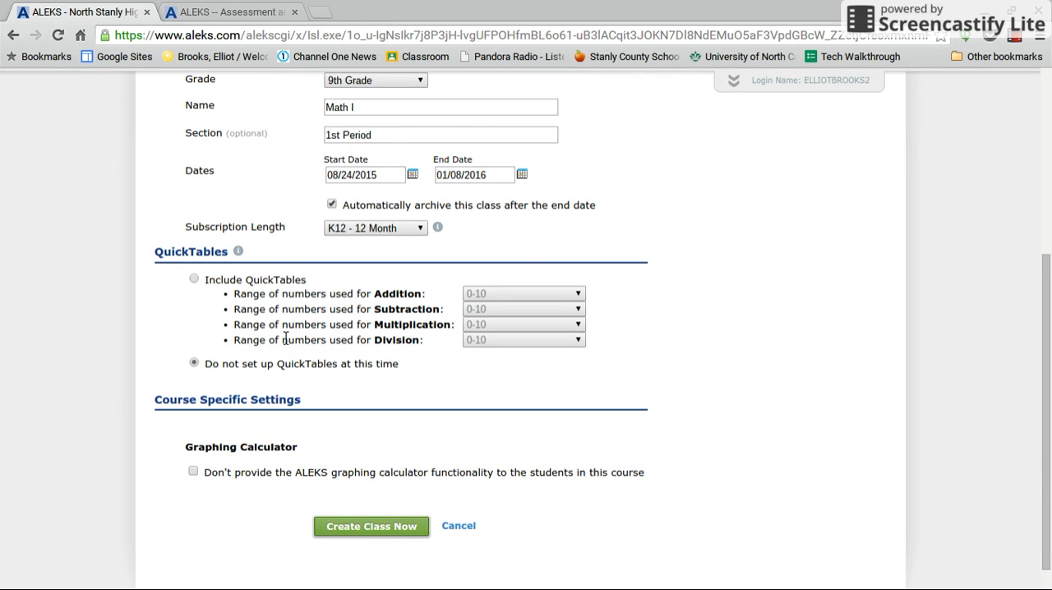
pyautogui.scroll(-1, 457, 400)
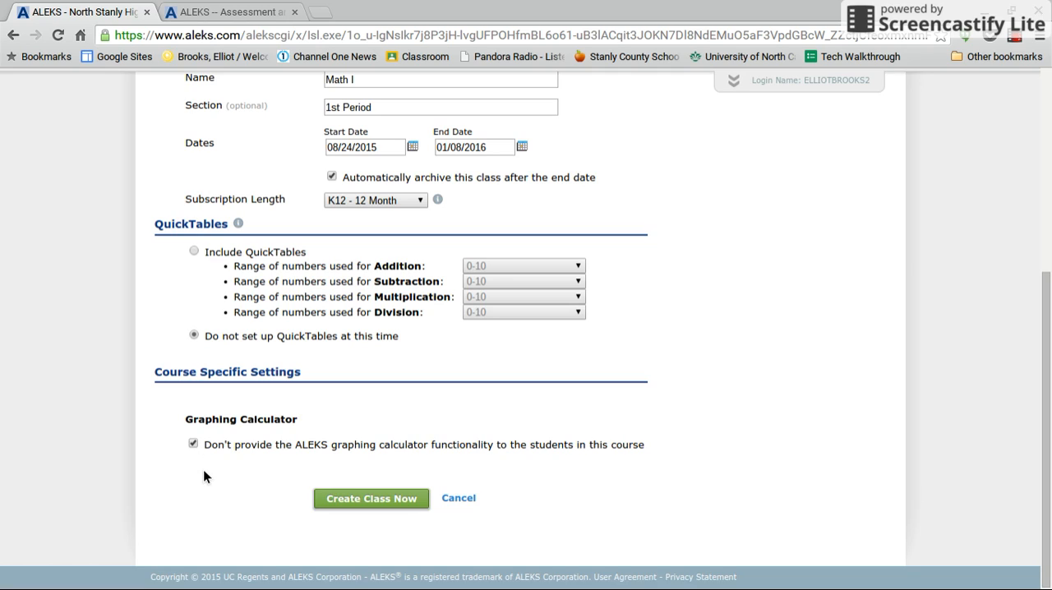
pyautogui.click(359, 504)
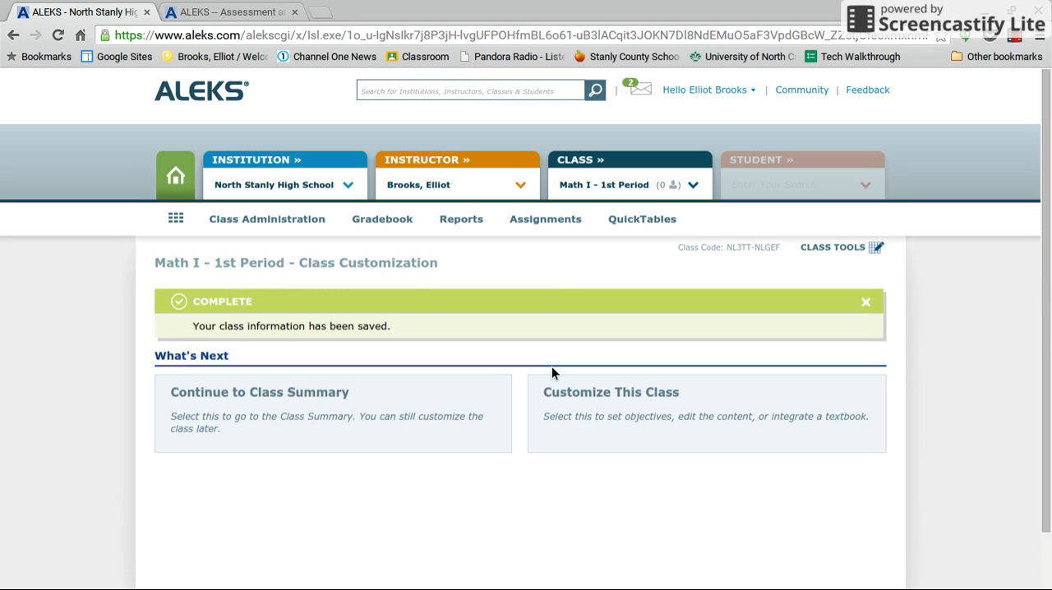
# Open the Class Summary of the new Math I class and review its class code and basic information
pyautogui.scroll(-2, 579, 308)
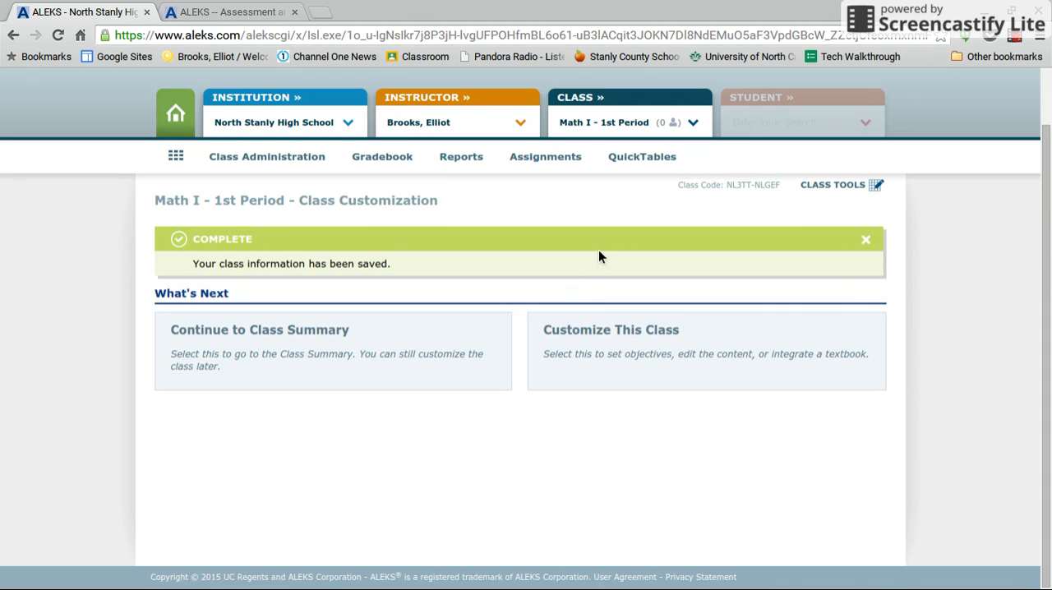
pyautogui.scroll(1, 598, 254)
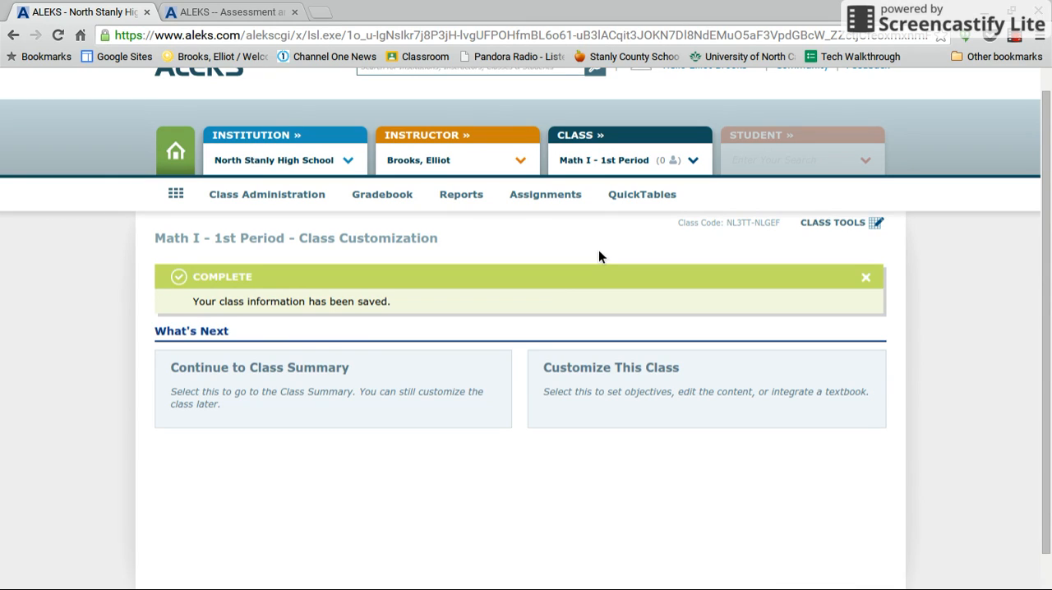
pyautogui.scroll(1, 598, 251)
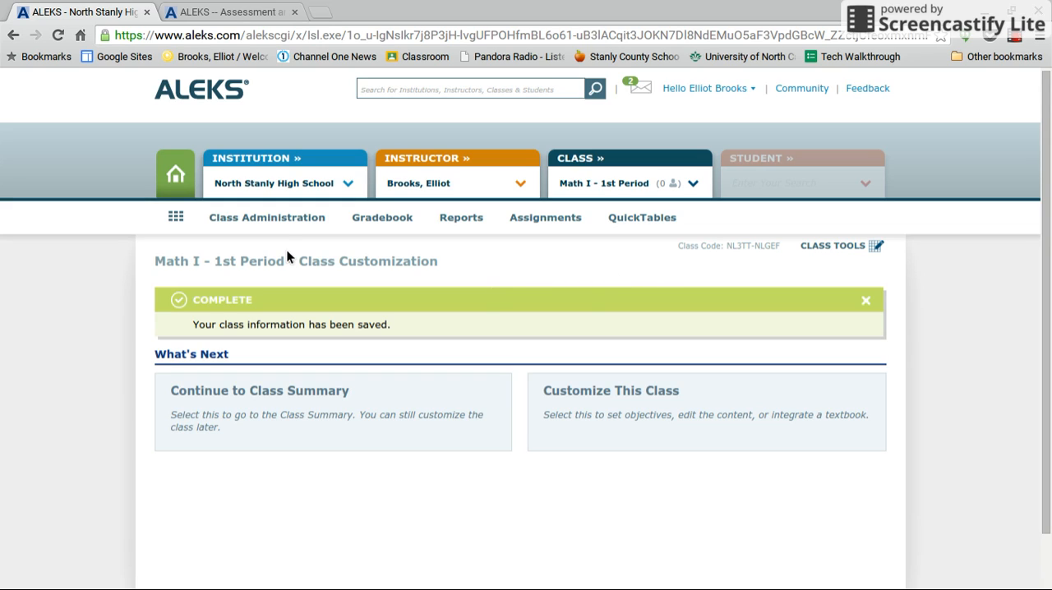
pyautogui.moveTo(282, 220)
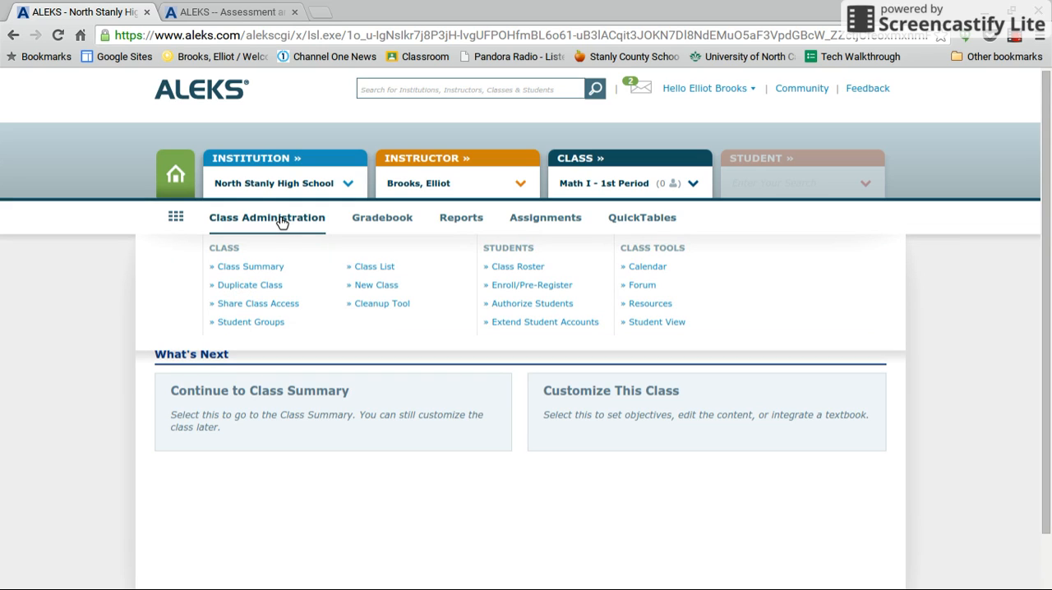
pyautogui.click(270, 267)
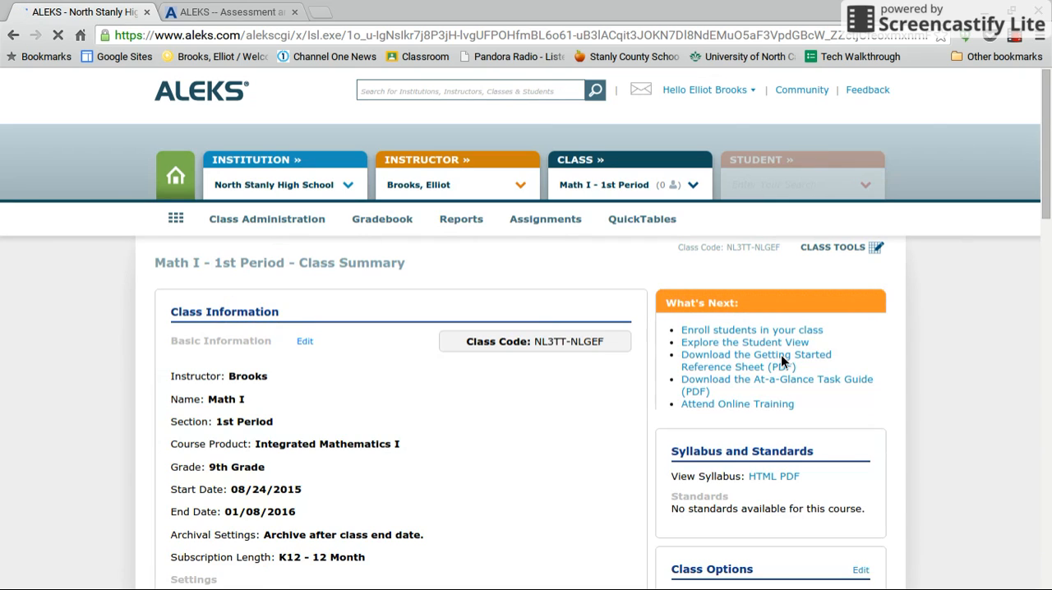
pyautogui.scroll(-1, 496, 419)
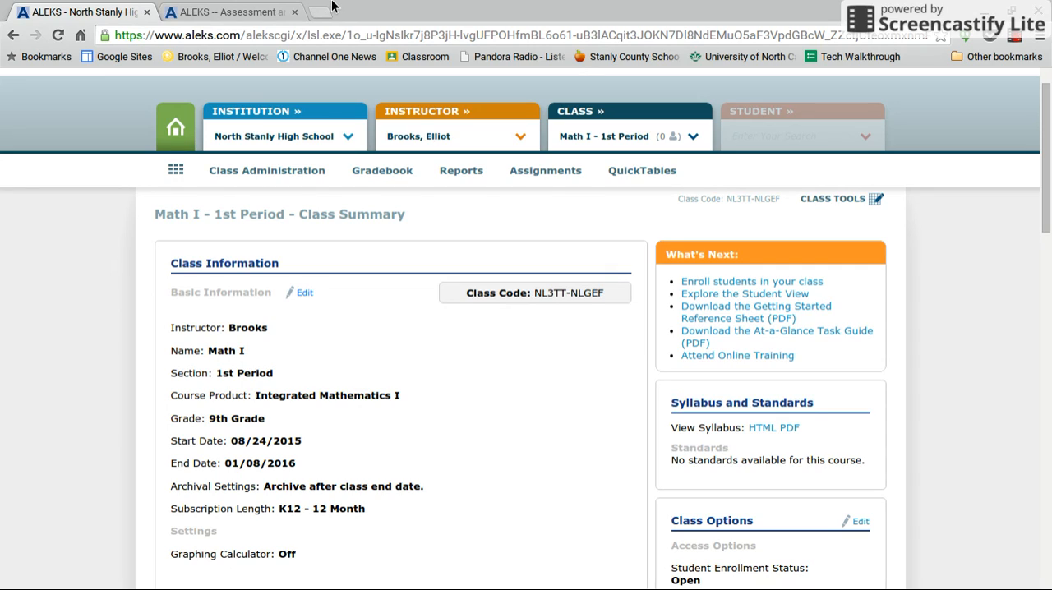
# Switch to the ALEKS public home page and start the new student sign-up
pyautogui.click(233, 7)
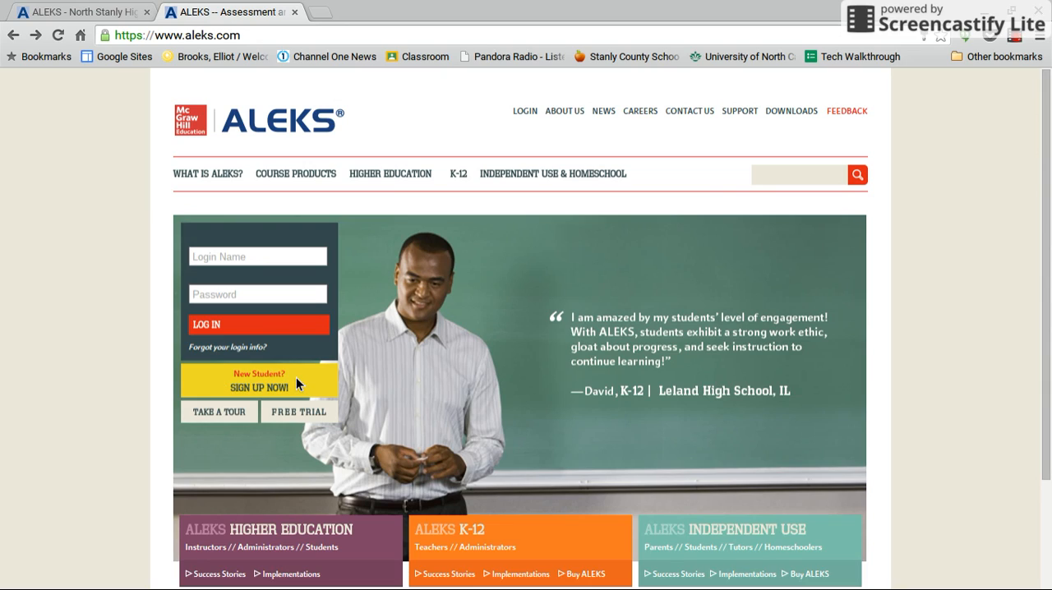
pyautogui.click(280, 392)
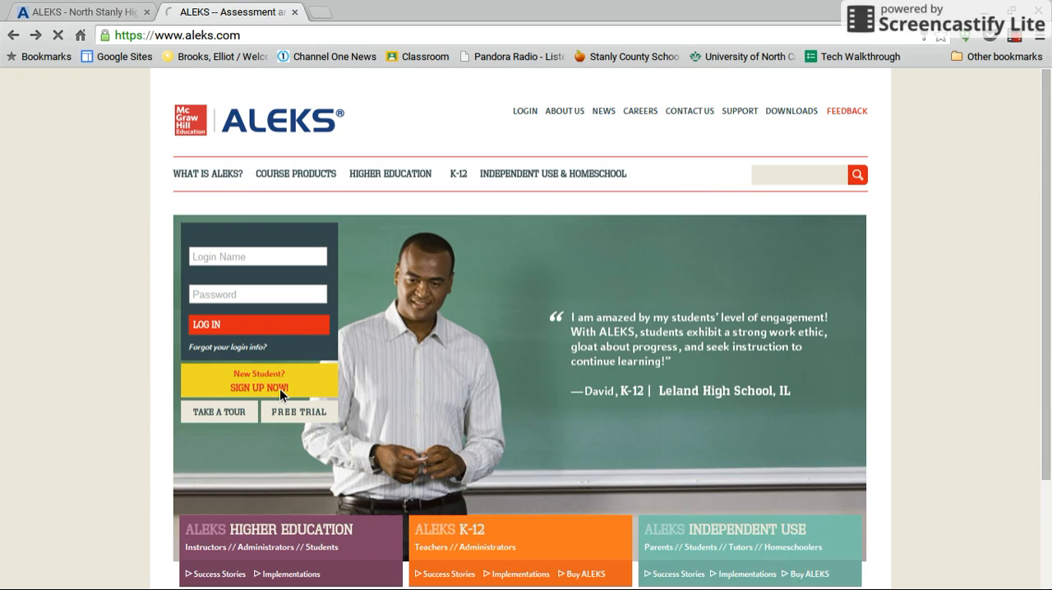